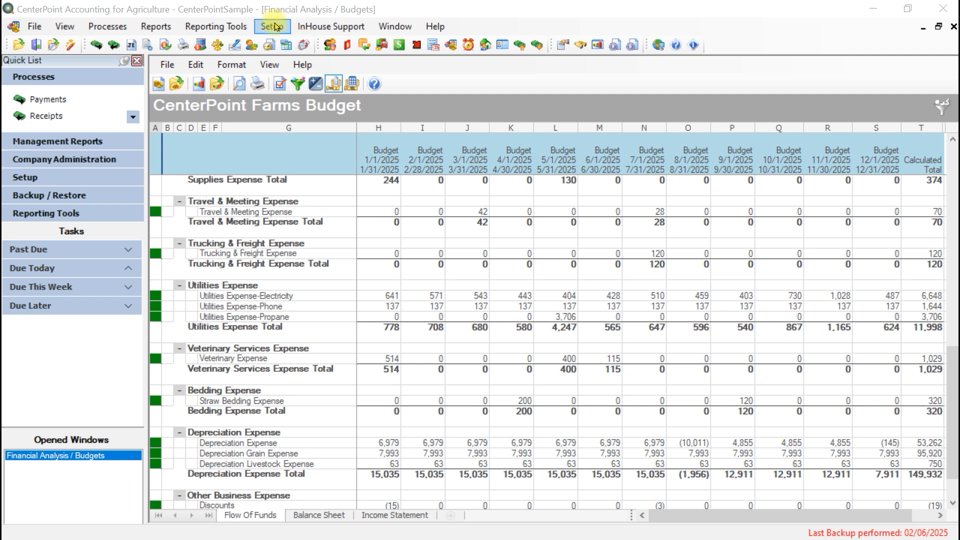
# - Review the Distribution Detail of the Budget Overhead account distribution, then save and close it
pyautogui.click(276, 27)
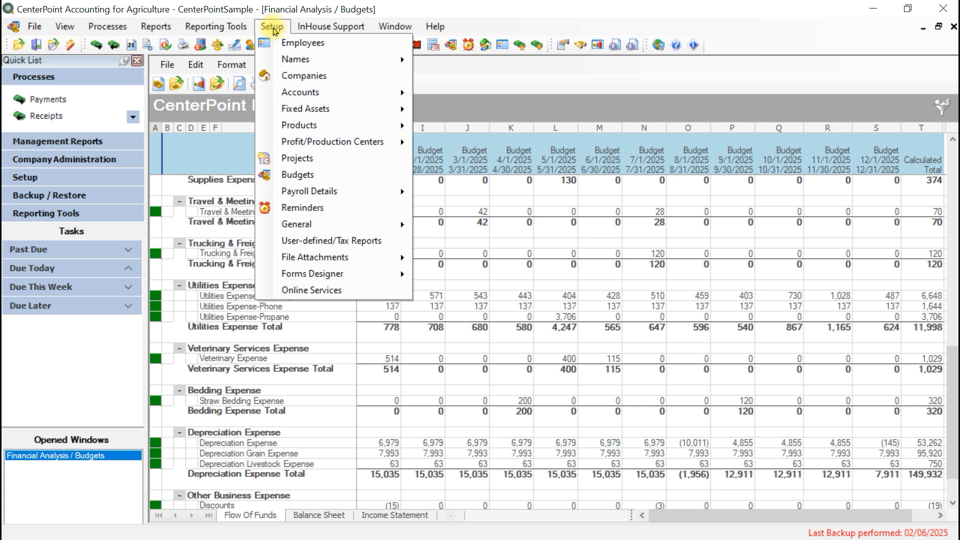
pyautogui.moveTo(288, 93)
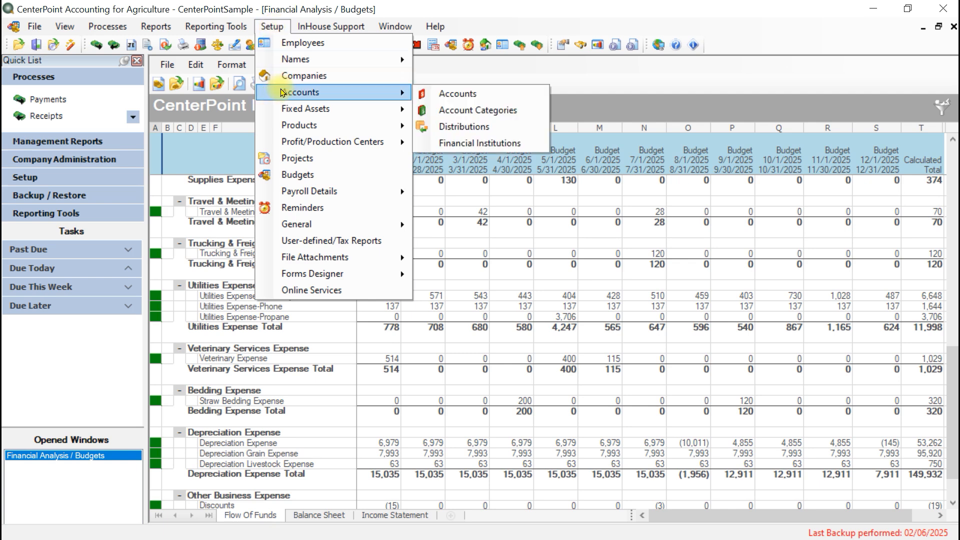
pyautogui.click(461, 127)
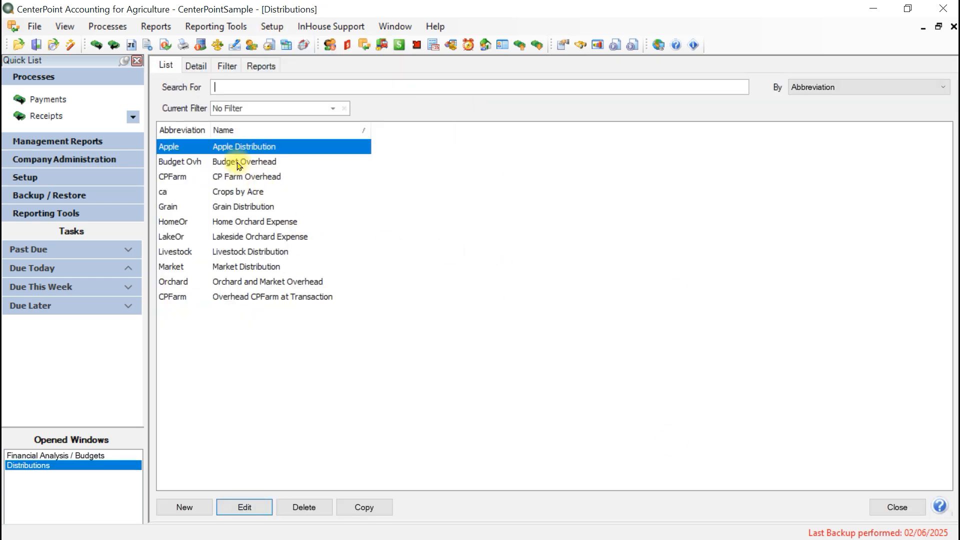
pyautogui.click(237, 162)
pyautogui.click(241, 508)
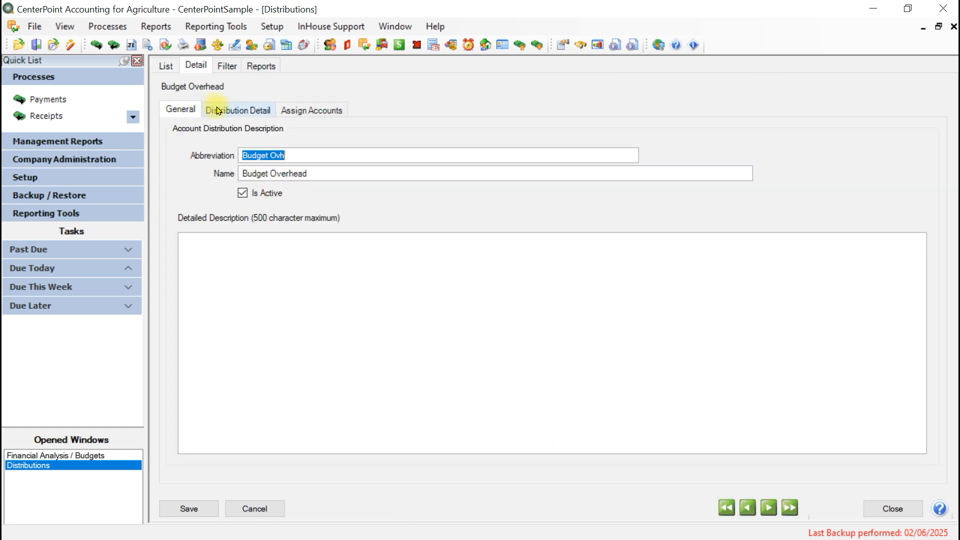
pyautogui.click(217, 110)
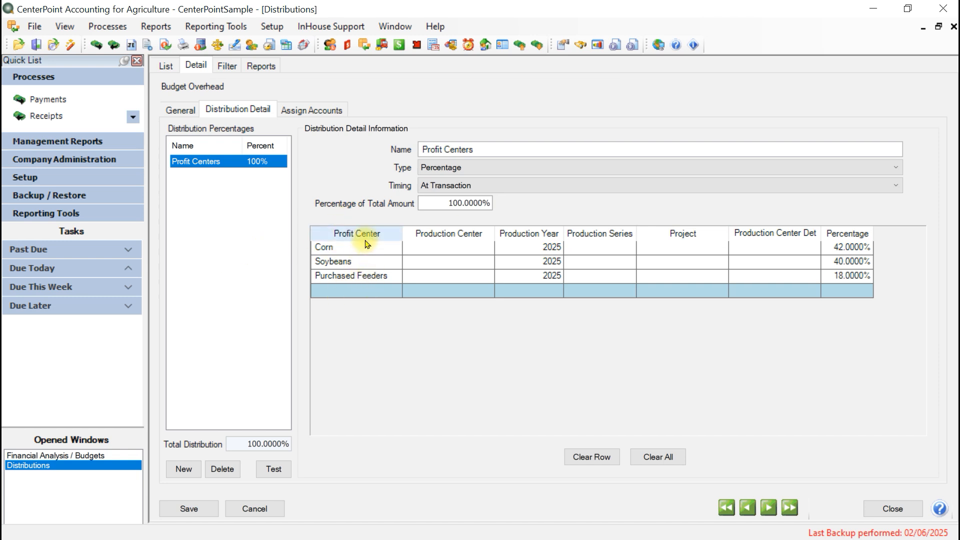
pyautogui.click(189, 509)
pyautogui.click(898, 508)
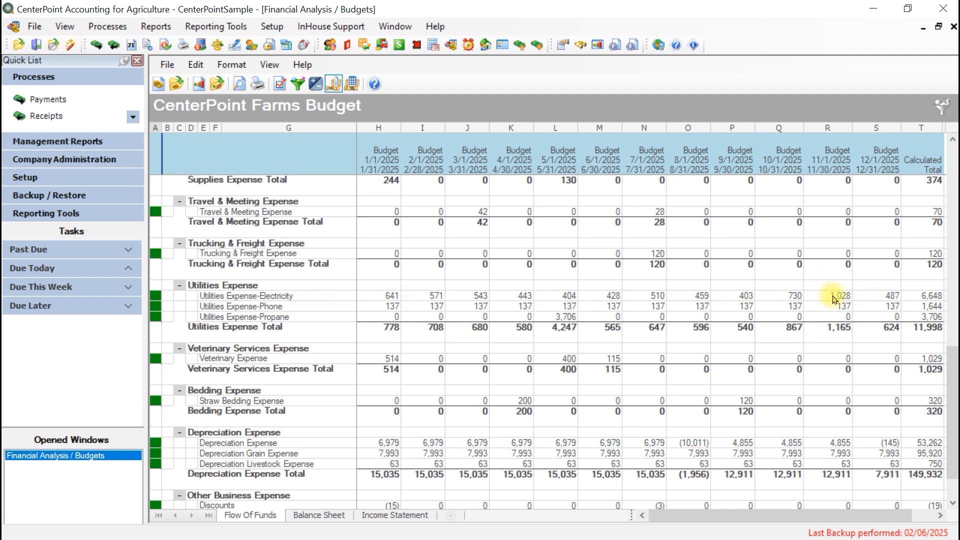
# - Examine the current cell's entries for January Utilities Expense-Electricity, including the columns available for display
pyautogui.click(394, 298)
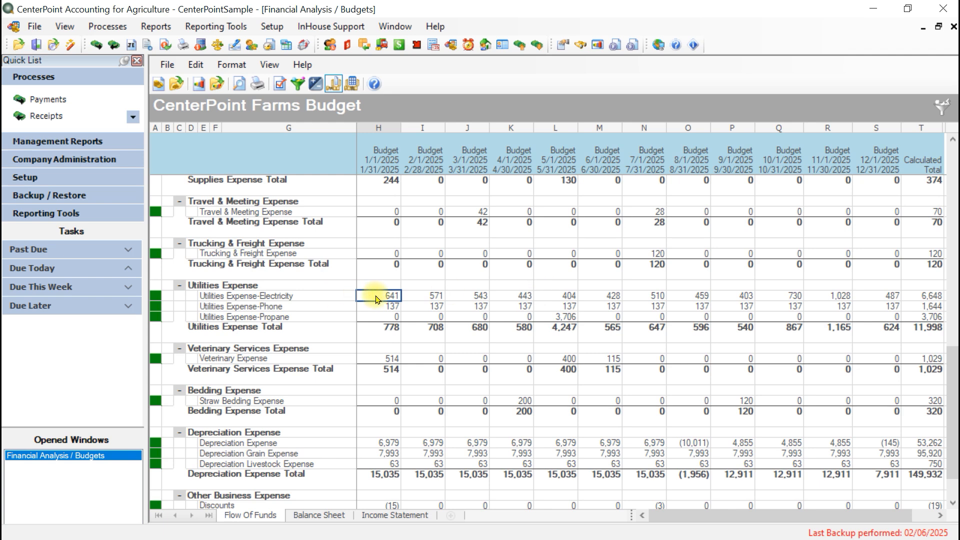
pyautogui.click(196, 65)
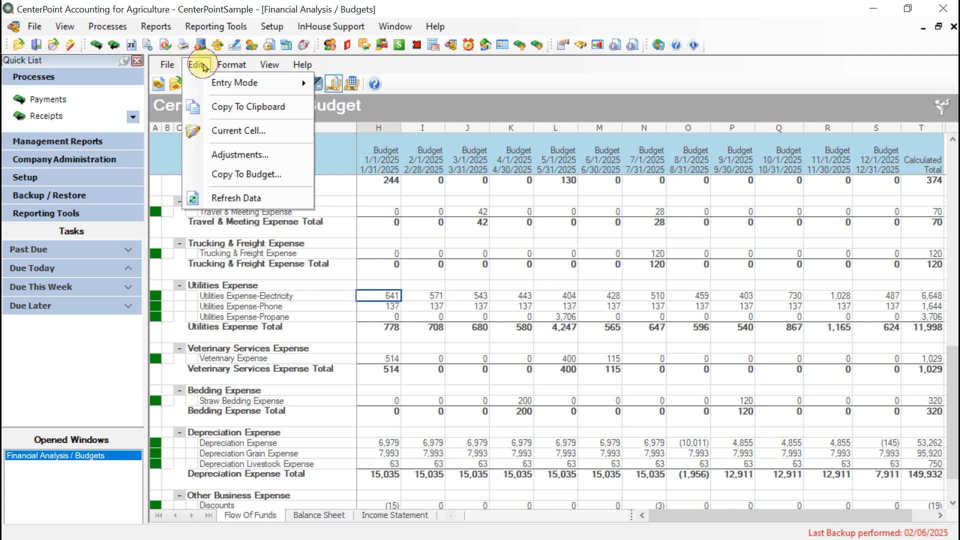
pyautogui.click(230, 131)
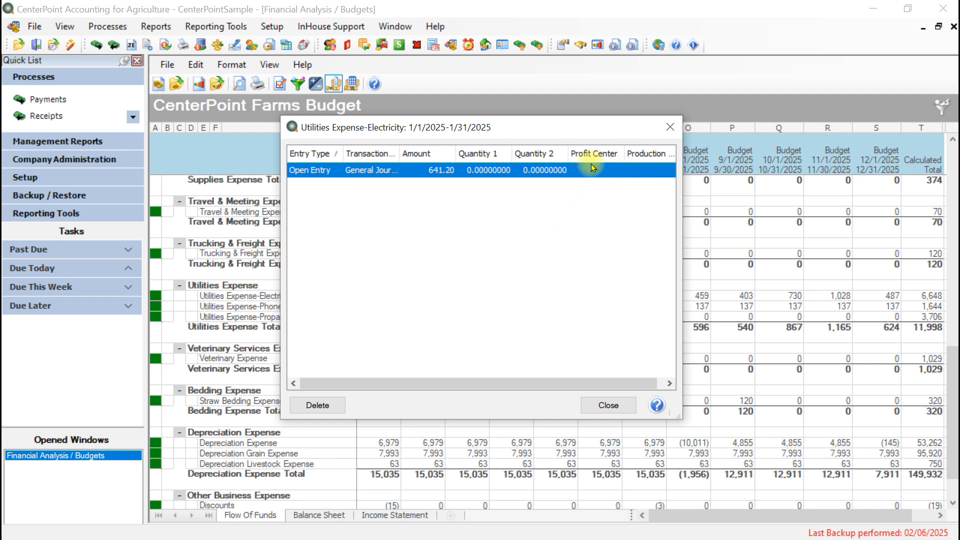
pyautogui.rightClick(524, 230)
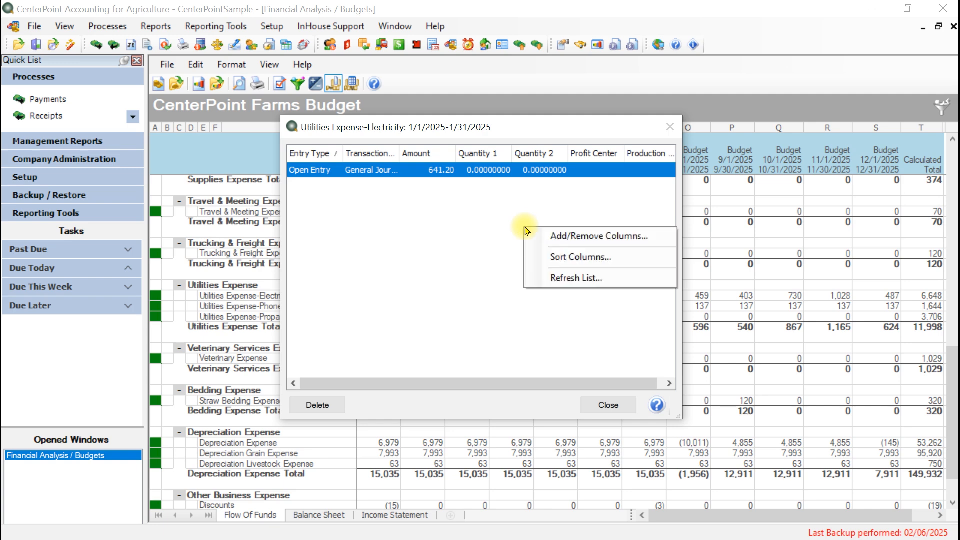
pyautogui.click(557, 239)
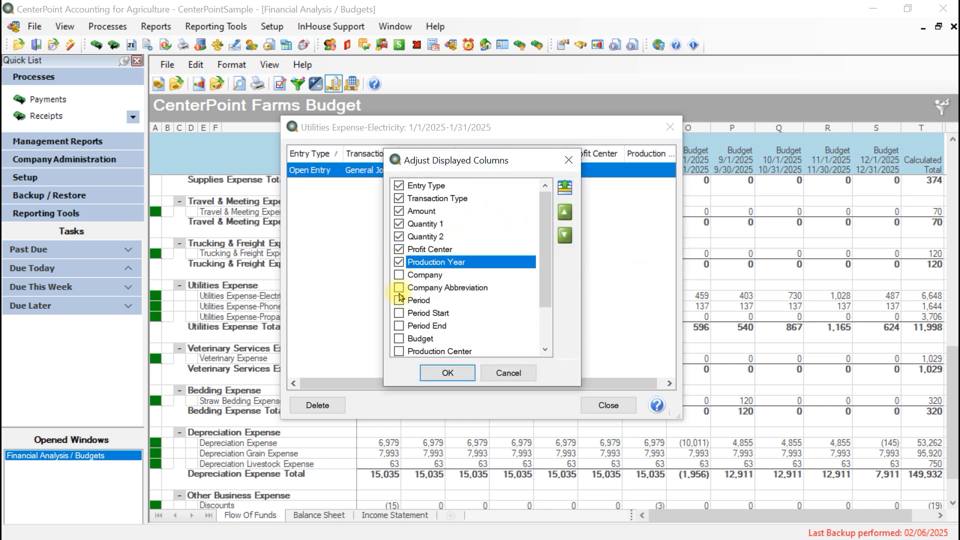
pyautogui.click(449, 370)
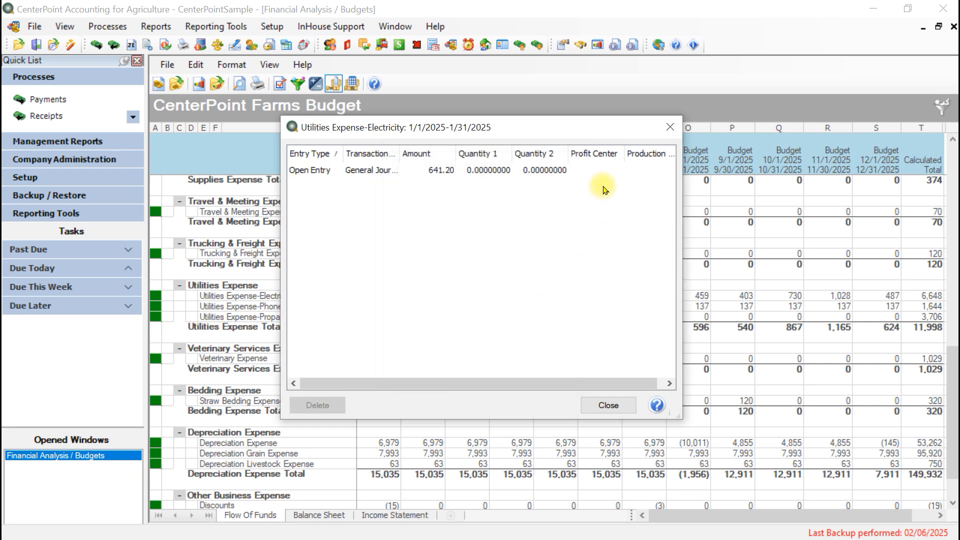
pyautogui.click(609, 406)
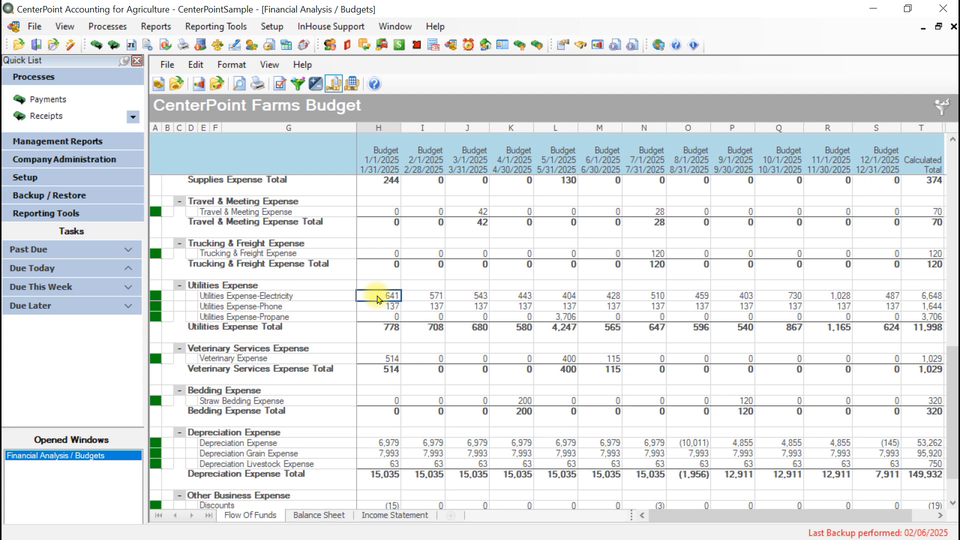
# - Open Budget Adjustments for the electricity expense cell and filter the accounts by Account Category to Utilities Expense
pyautogui.click(195, 66)
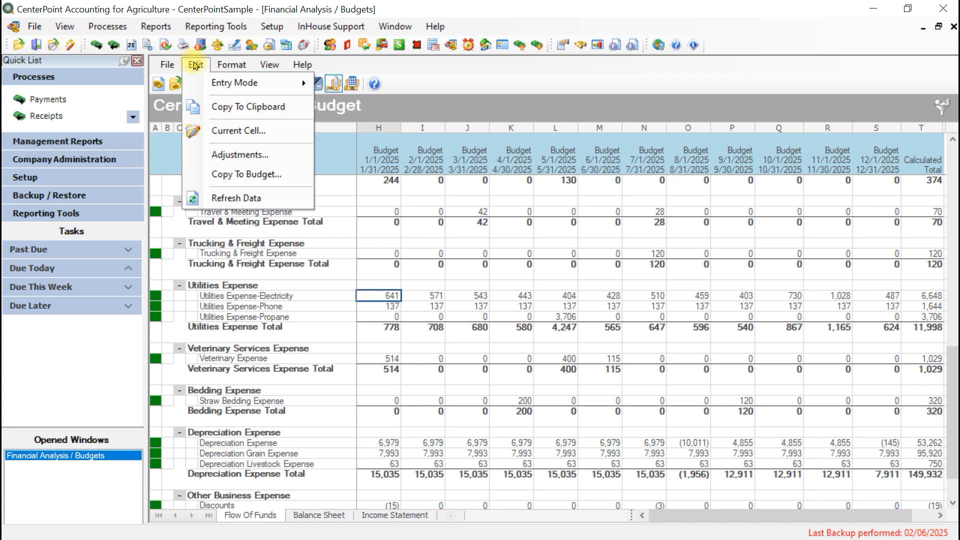
pyautogui.click(245, 154)
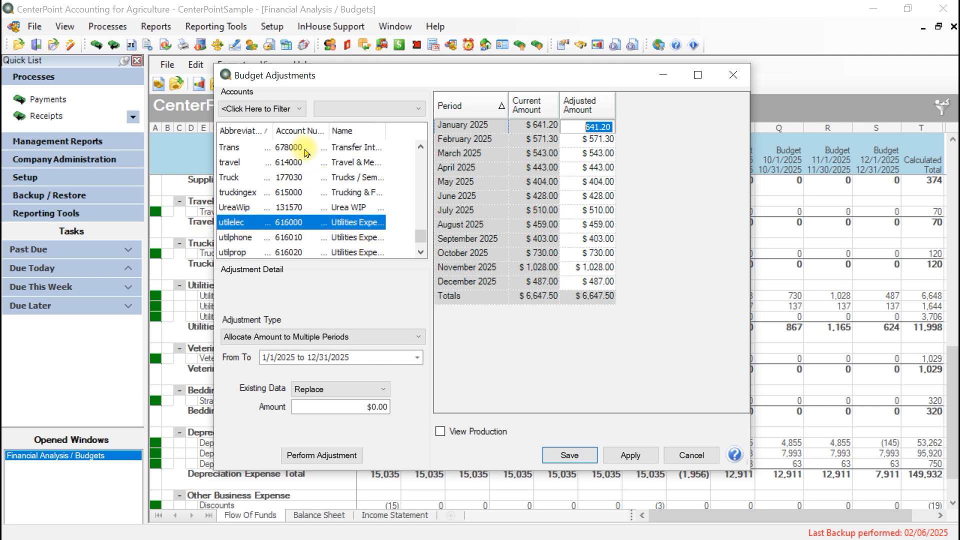
pyautogui.click(295, 110)
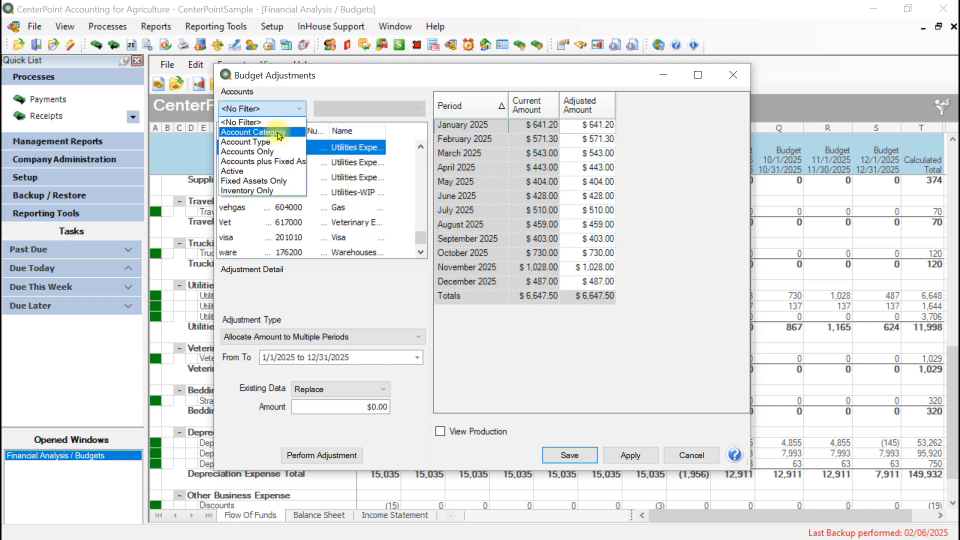
pyautogui.click(278, 135)
pyautogui.click(420, 108)
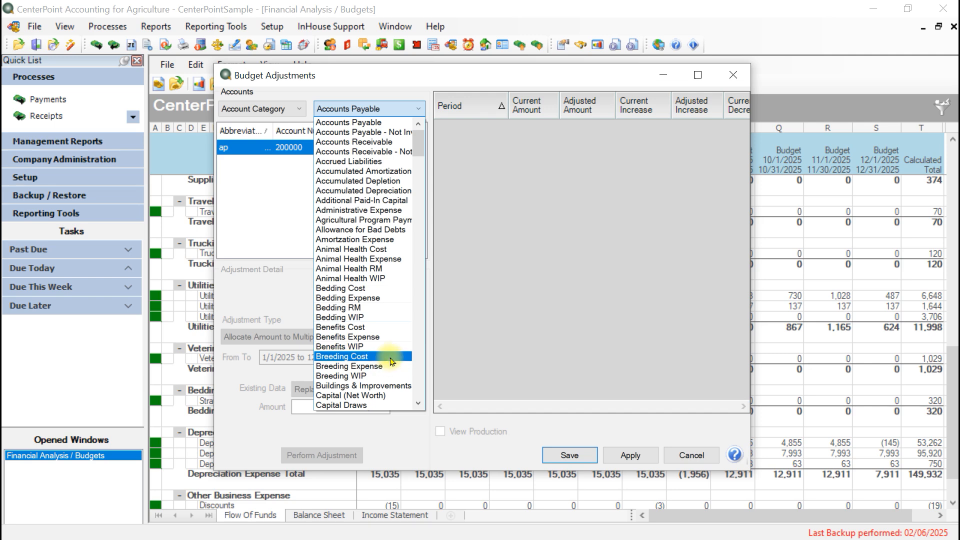
pyautogui.scroll(-9, 393, 358)
pyautogui.scroll(-9, 393, 343)
pyautogui.scroll(-10, 393, 344)
pyautogui.scroll(-8, 393, 343)
pyautogui.moveTo(418, 234); pyautogui.dragTo(414, 398)
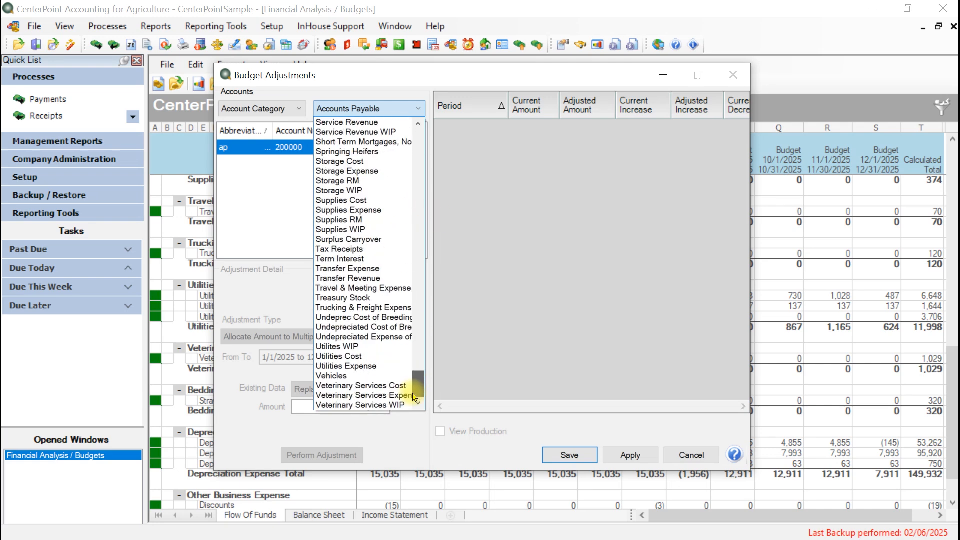
pyautogui.click(386, 366)
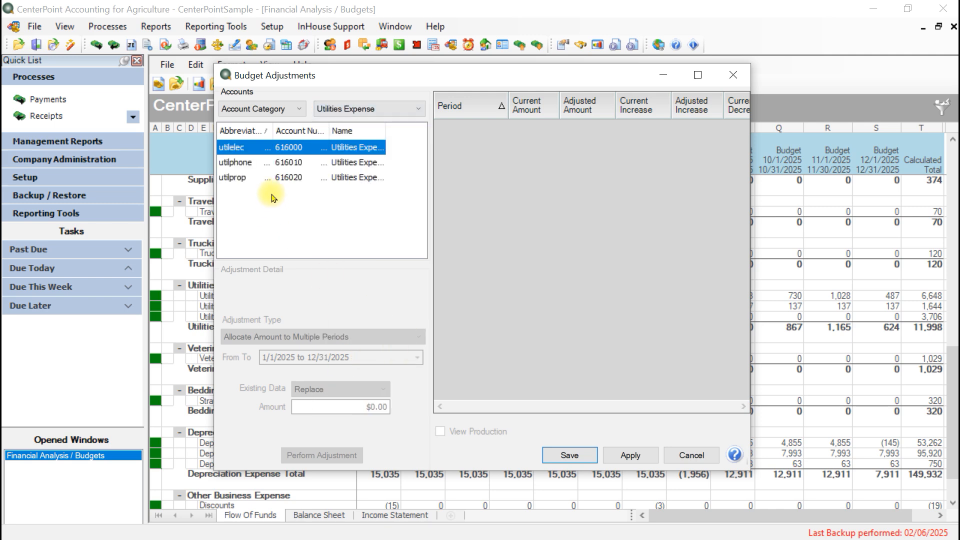
# - Select the utilelec account and enable View Production for its budget periods
pyautogui.click(265, 162)
pyautogui.click(276, 148)
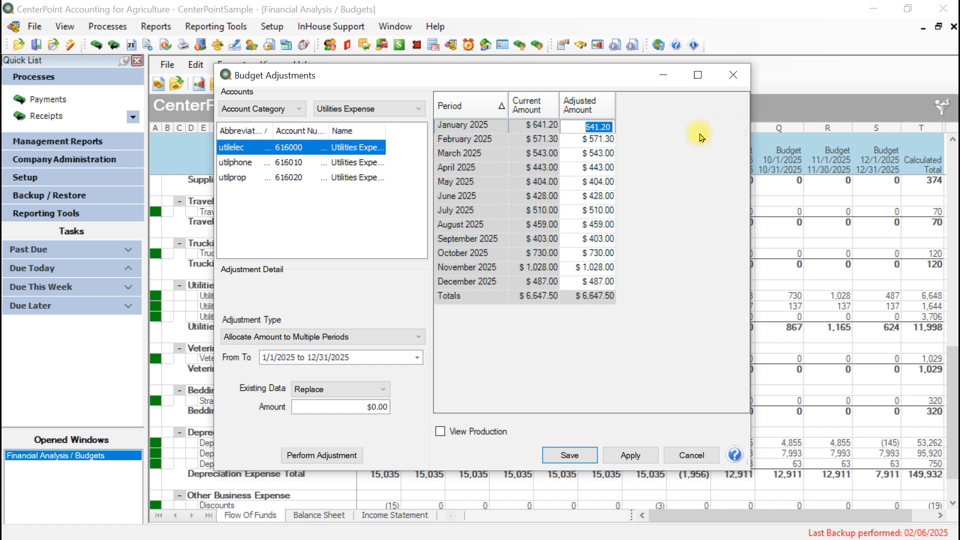
pyautogui.click(441, 432)
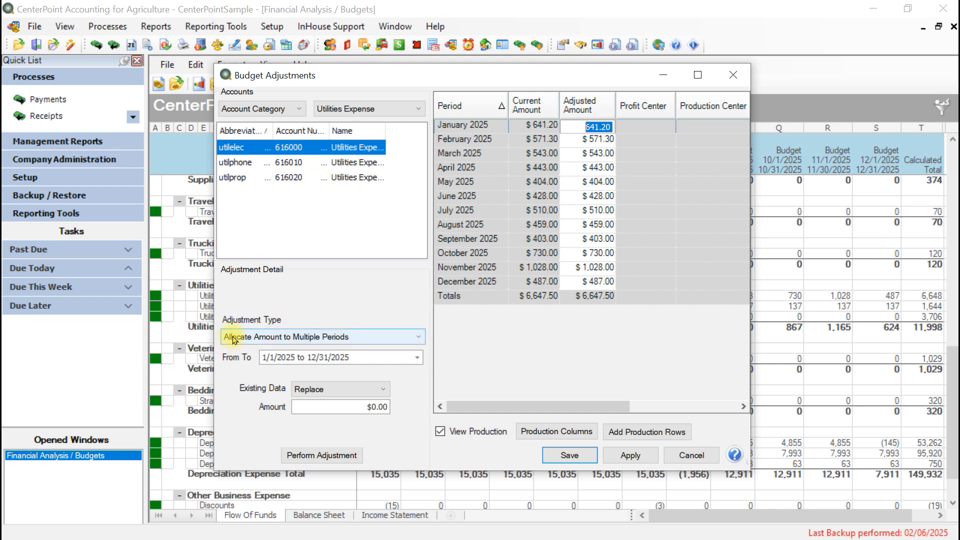
# - Configure an Apply Distributions adjustment for January 2025 to December 2025 using the Budget Overhead distribution
pyautogui.click(393, 337)
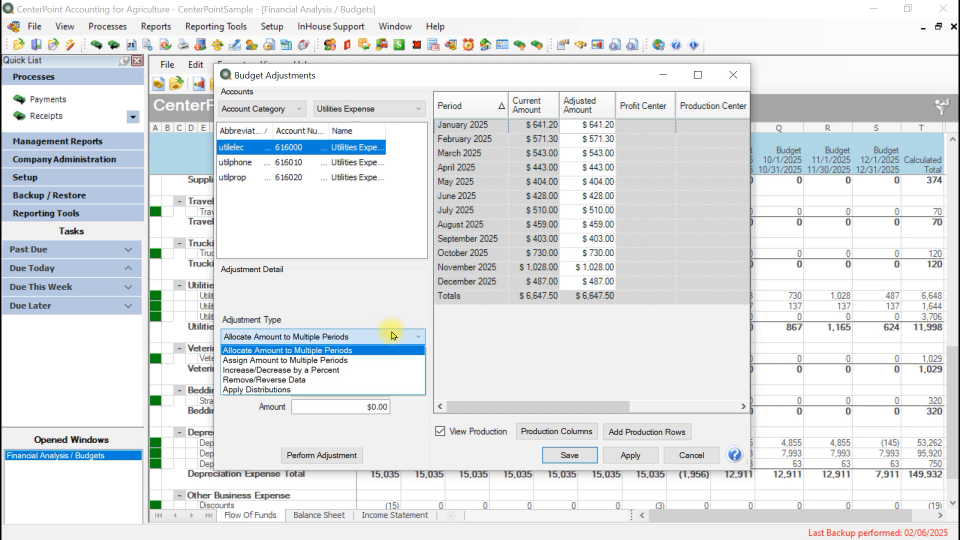
pyautogui.click(265, 390)
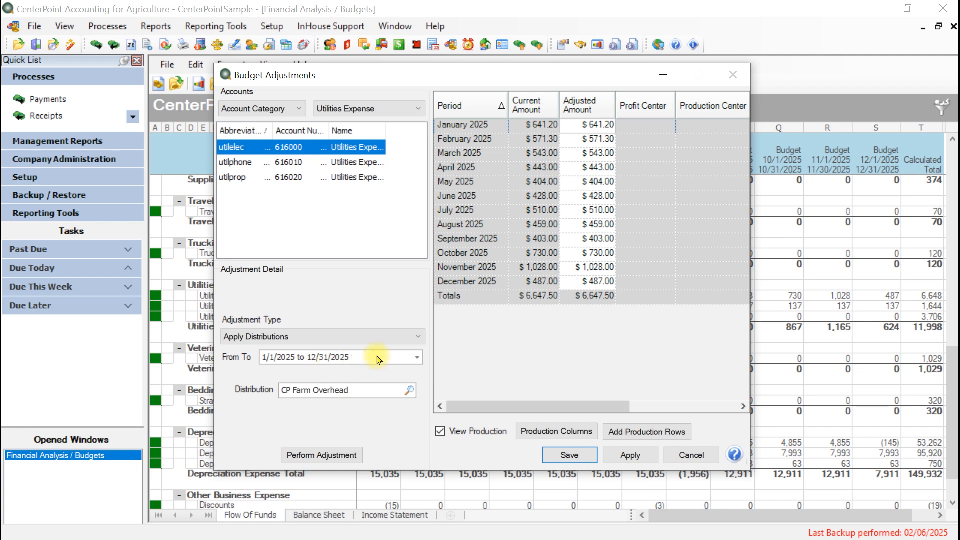
pyautogui.click(418, 358)
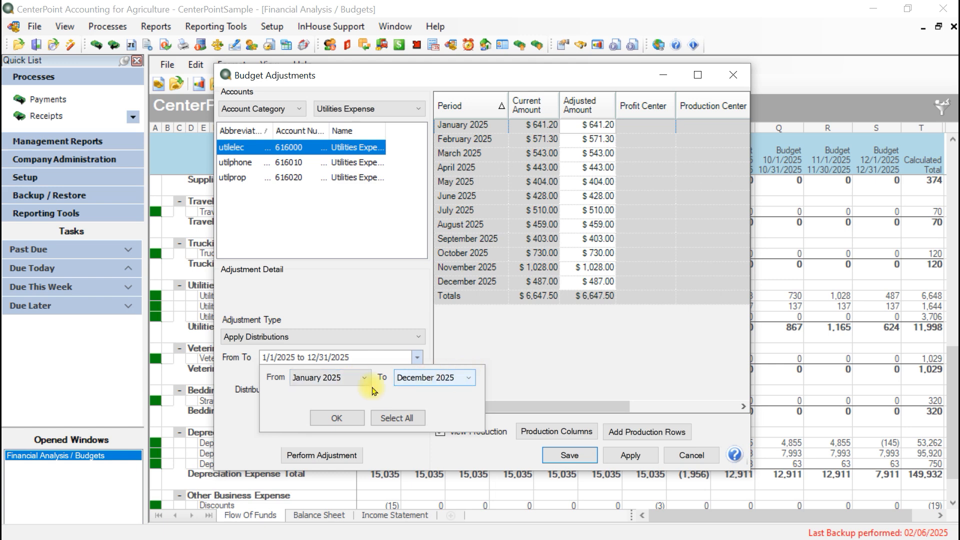
pyautogui.click(326, 418)
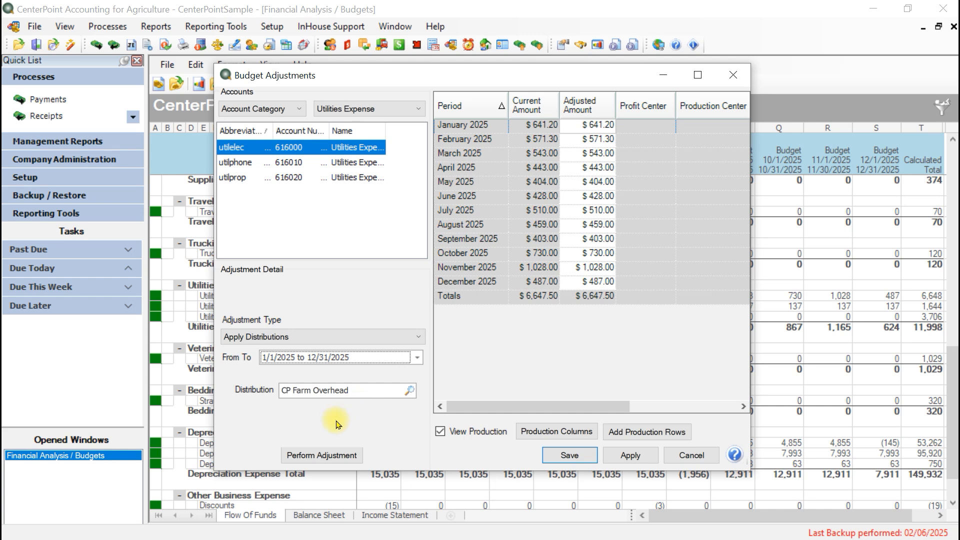
pyautogui.click(410, 391)
pyautogui.click(310, 235)
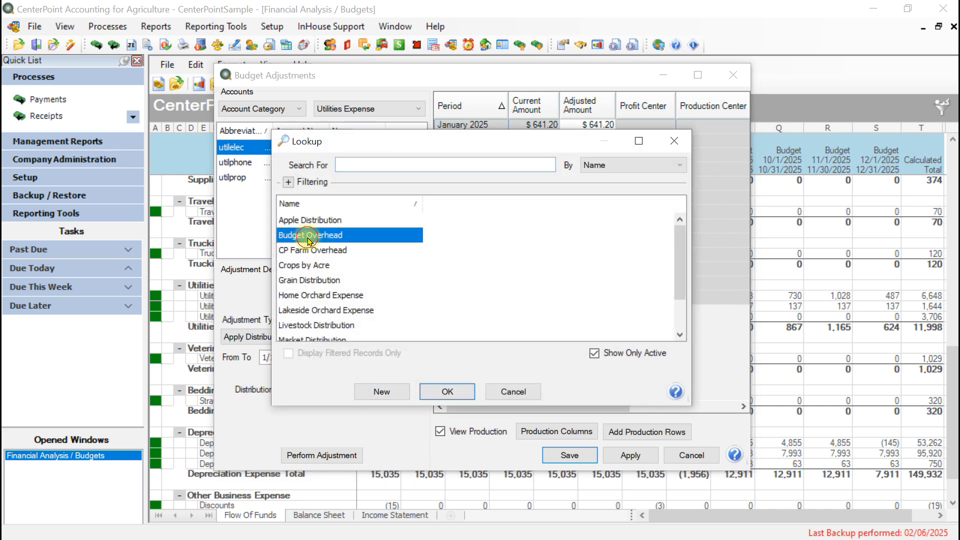
pyautogui.click(431, 394)
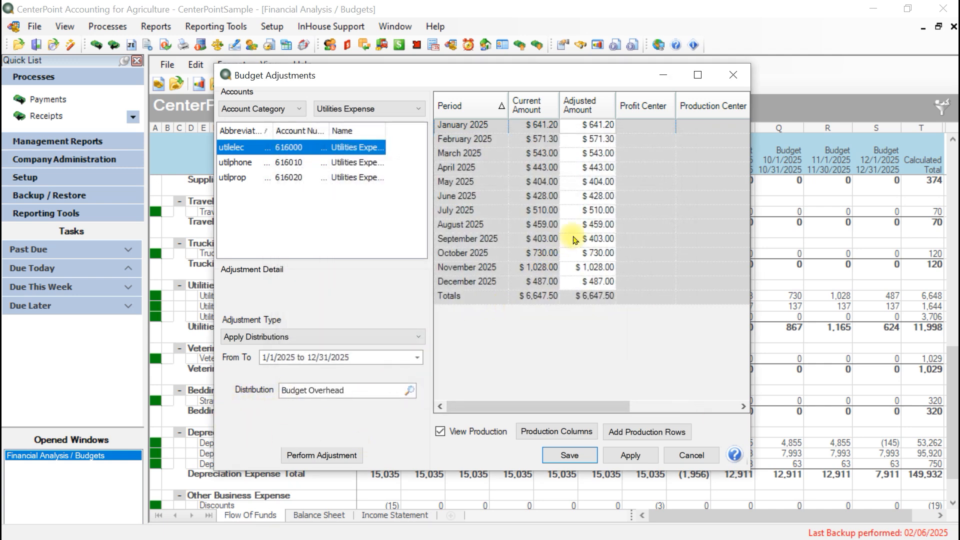
# - Perform the distribution adjustment on the utilelec account, review the split by profit center and production year, and save it
pyautogui.click(303, 456)
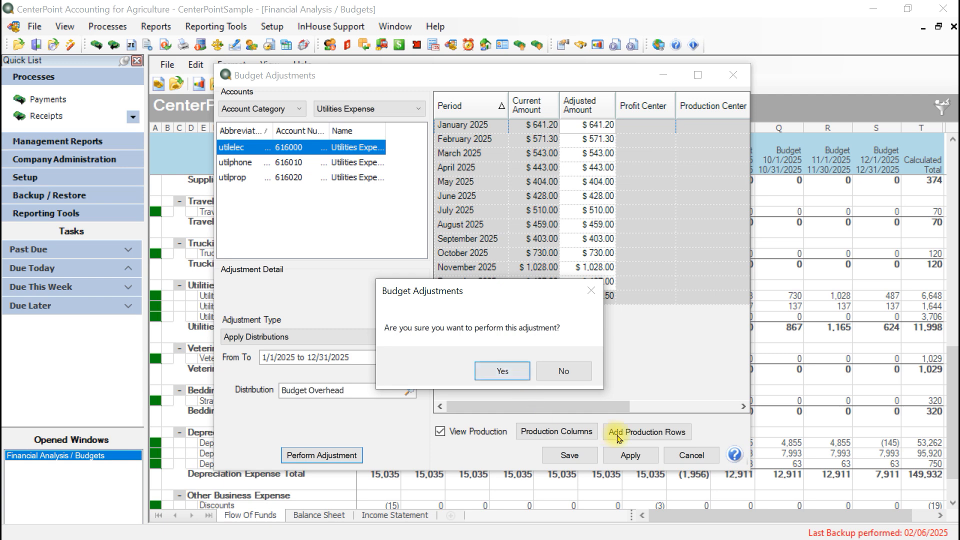
pyautogui.click(490, 372)
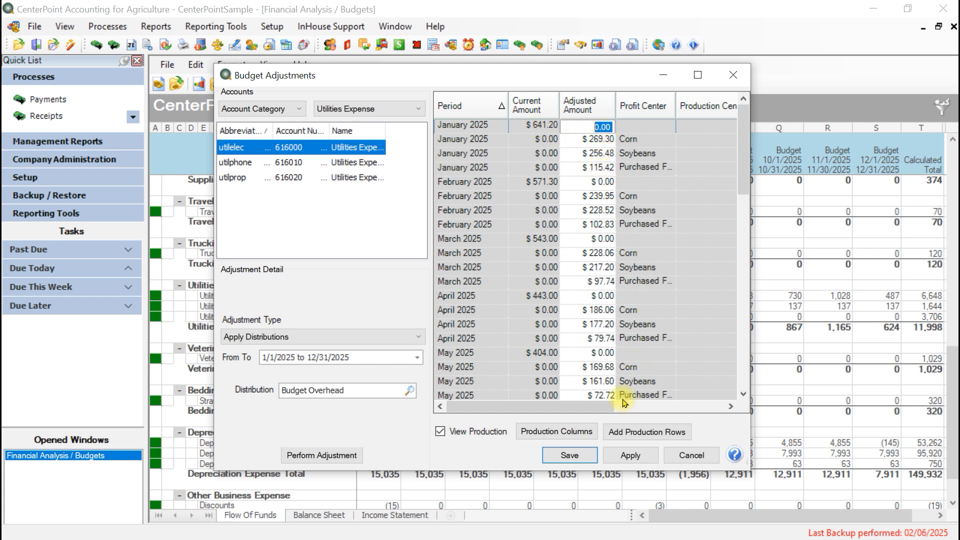
pyautogui.moveTo(609, 410); pyautogui.dragTo(650, 395)
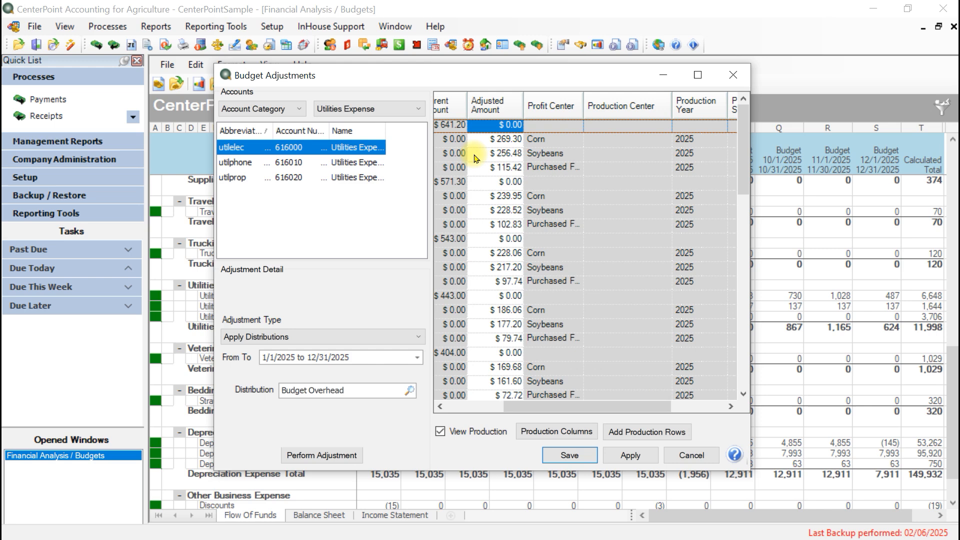
pyautogui.moveTo(555, 407); pyautogui.dragTo(500, 408)
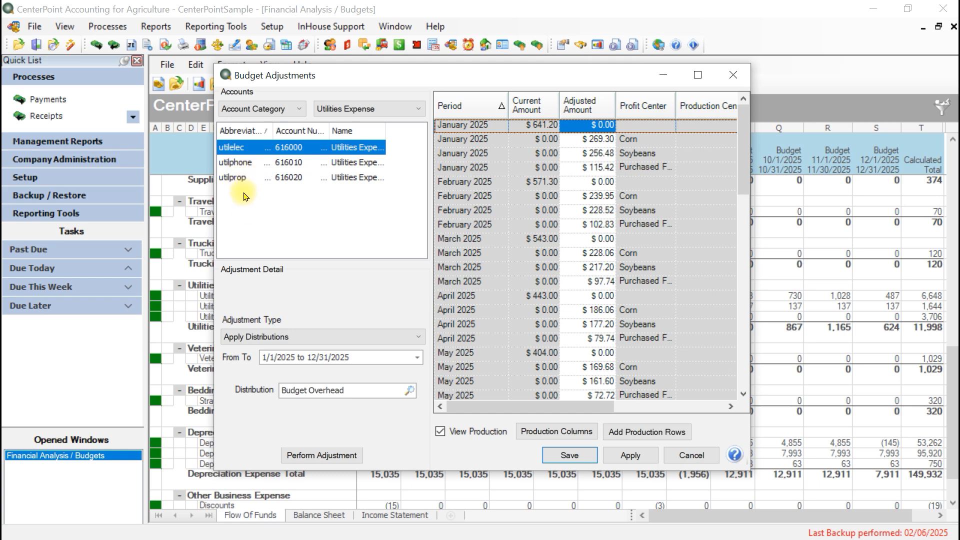
pyautogui.click(569, 456)
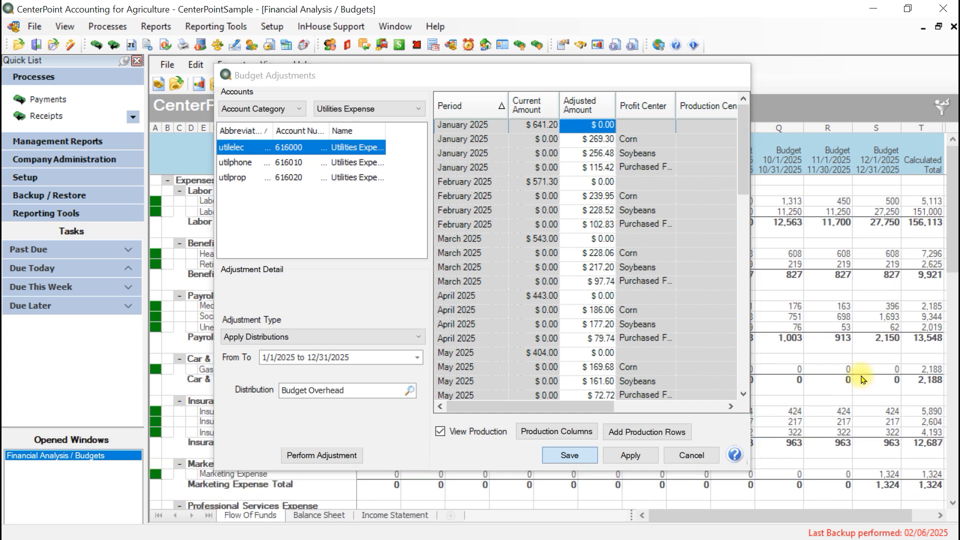
# - Check the profit centers and production years on the current cell's entries for January Utilities Expense-Electricity
pyautogui.scroll(-1, 330, 221)
pyautogui.scroll(-6, 330, 221)
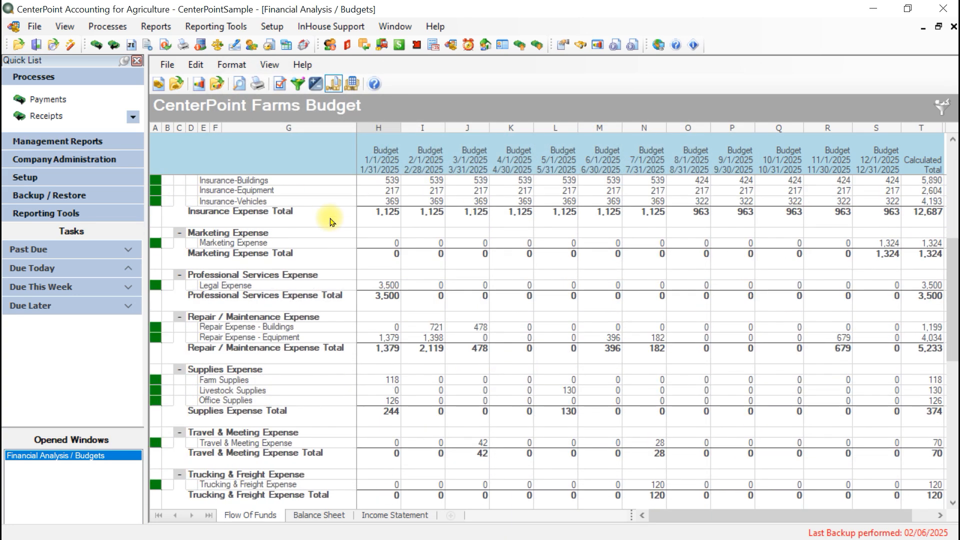
pyautogui.scroll(-1, 330, 222)
pyautogui.scroll(-1, 330, 221)
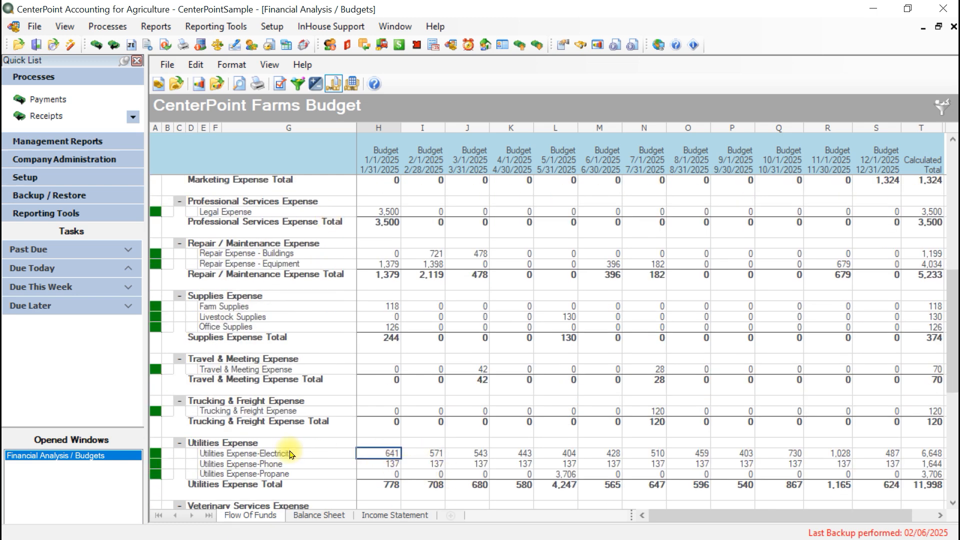
pyautogui.click(196, 65)
pyautogui.click(240, 132)
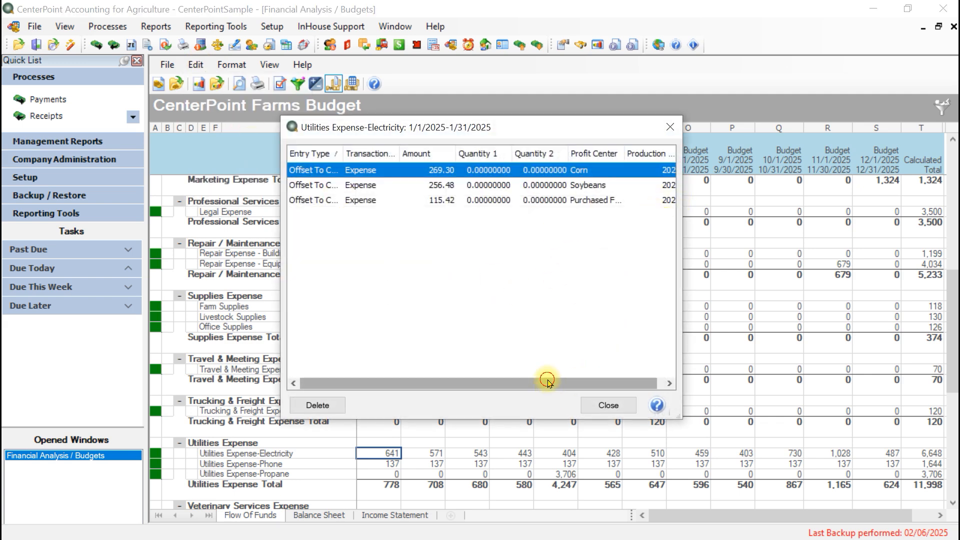
pyautogui.moveTo(548, 382); pyautogui.dragTo(645, 371)
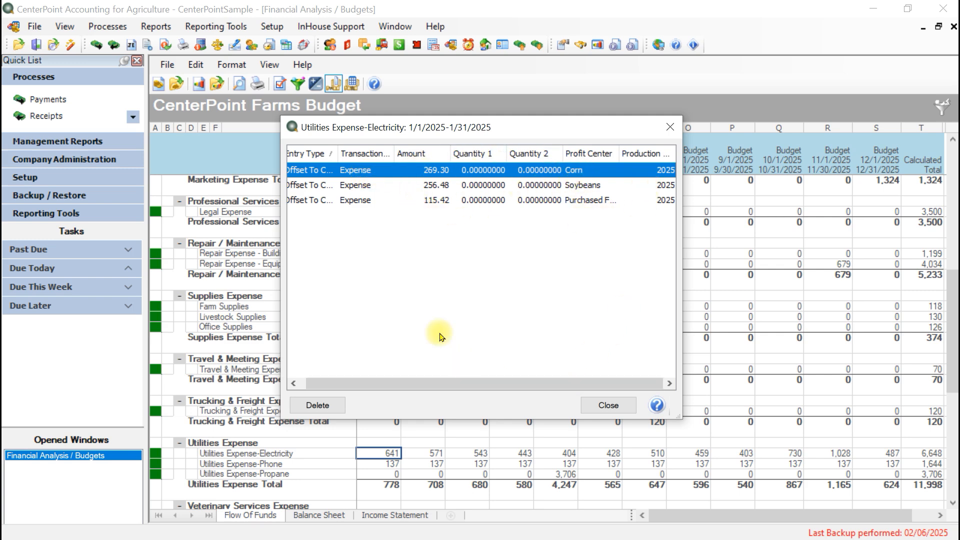
pyautogui.click(610, 407)
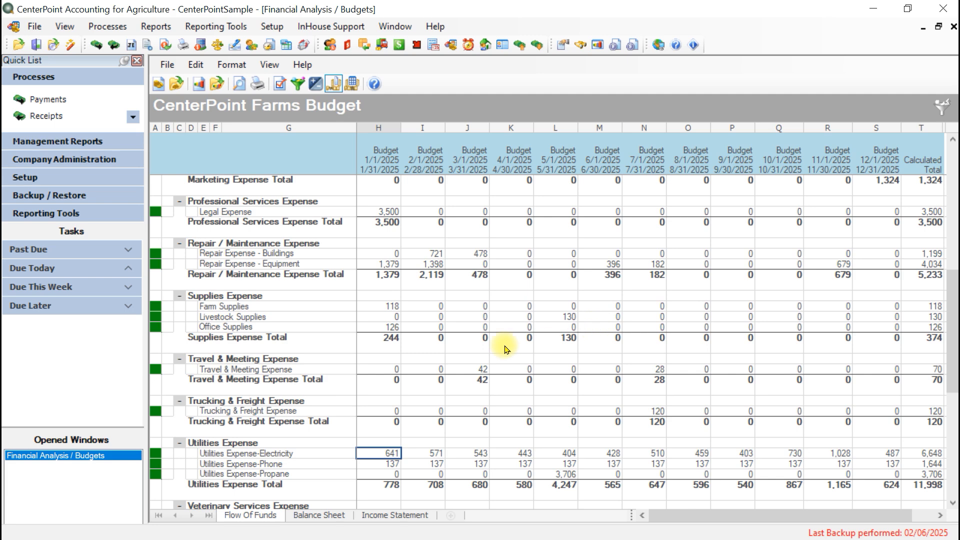